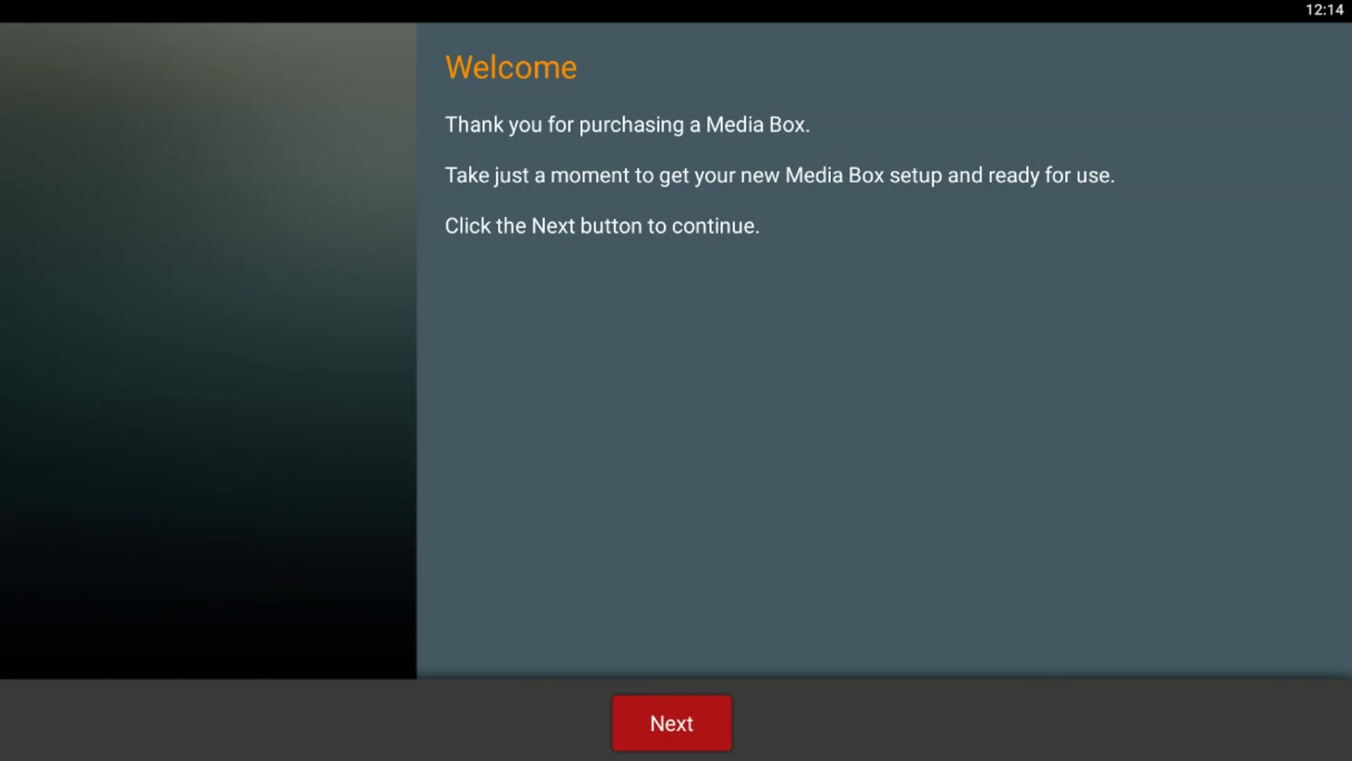
Step: Start the setup wizard, set its language to English and continue past the language page
key("Return")
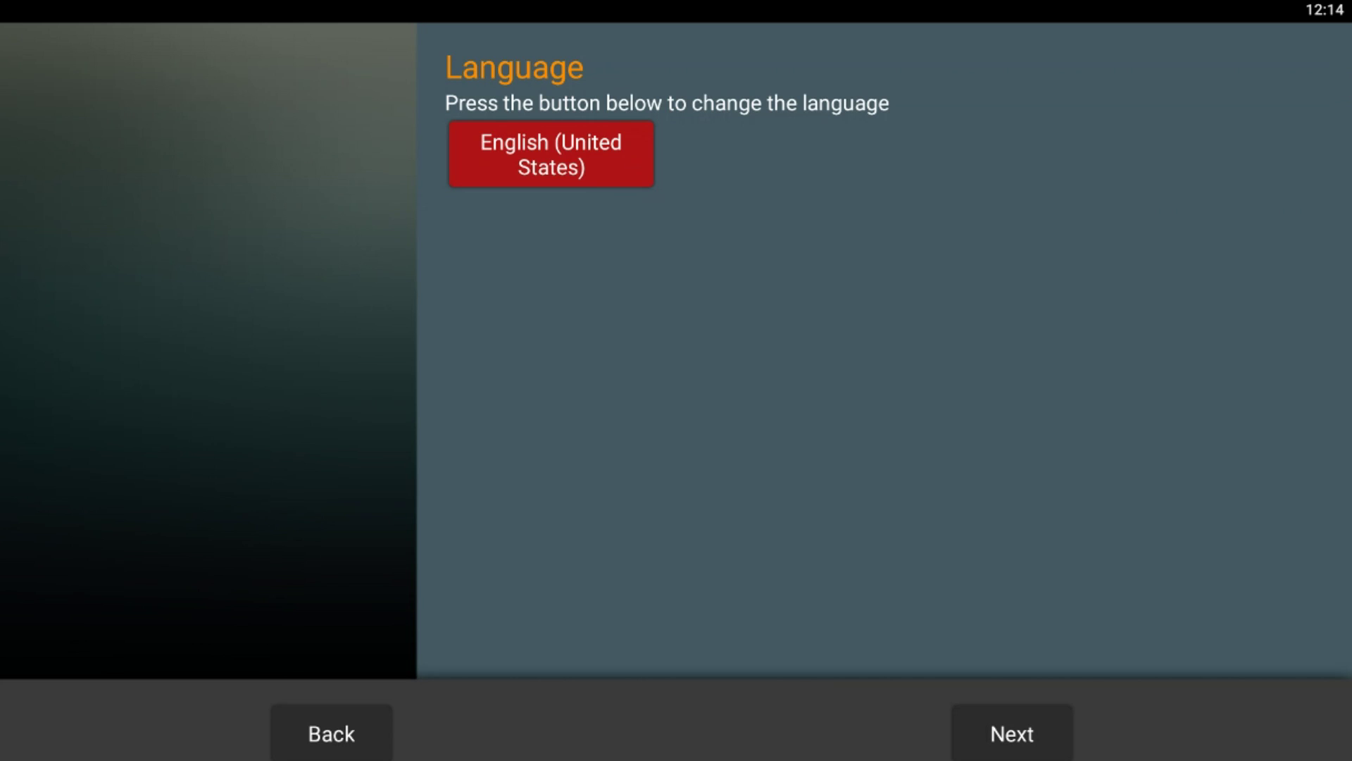
key("Return")
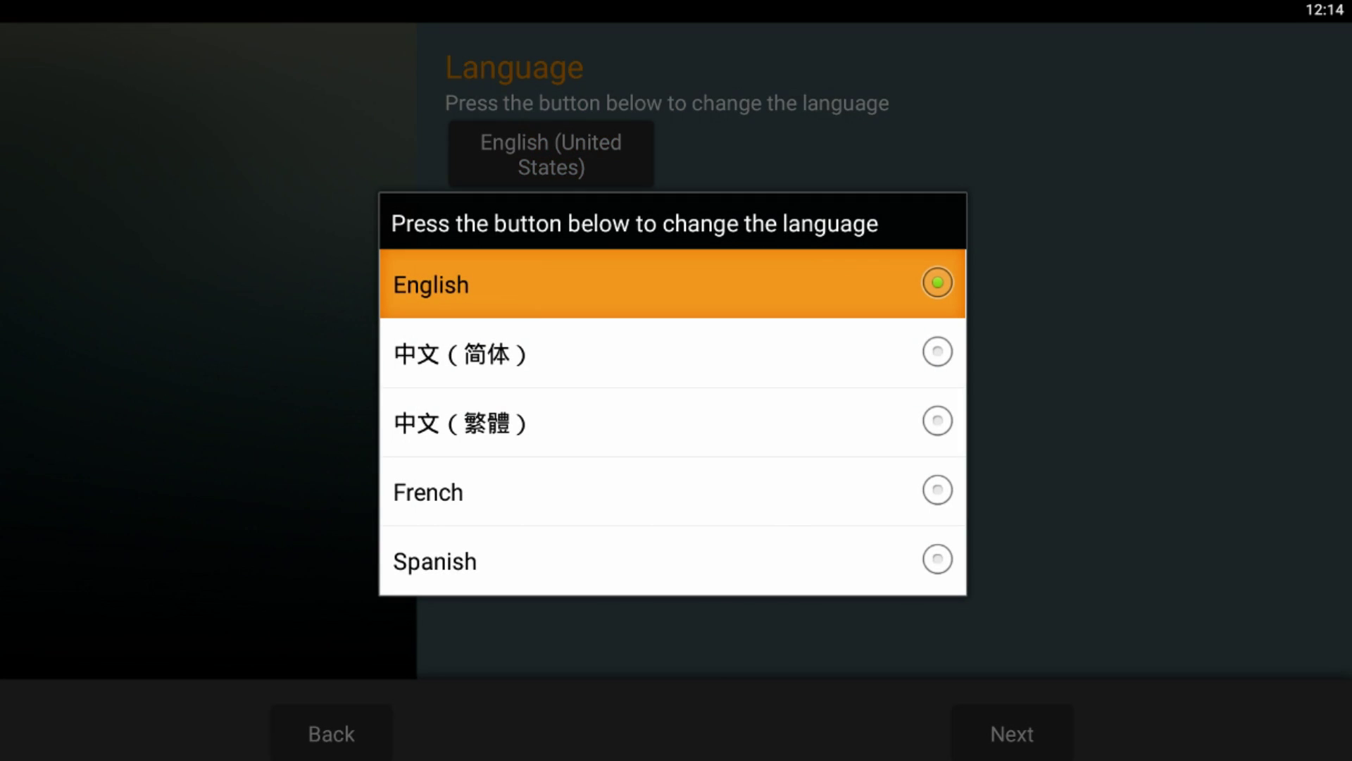
key("Down")
key("Down")
key("Down")
key("Down")
key("Up")
key("Up")
key("Up")
key("Up")
key("Return")
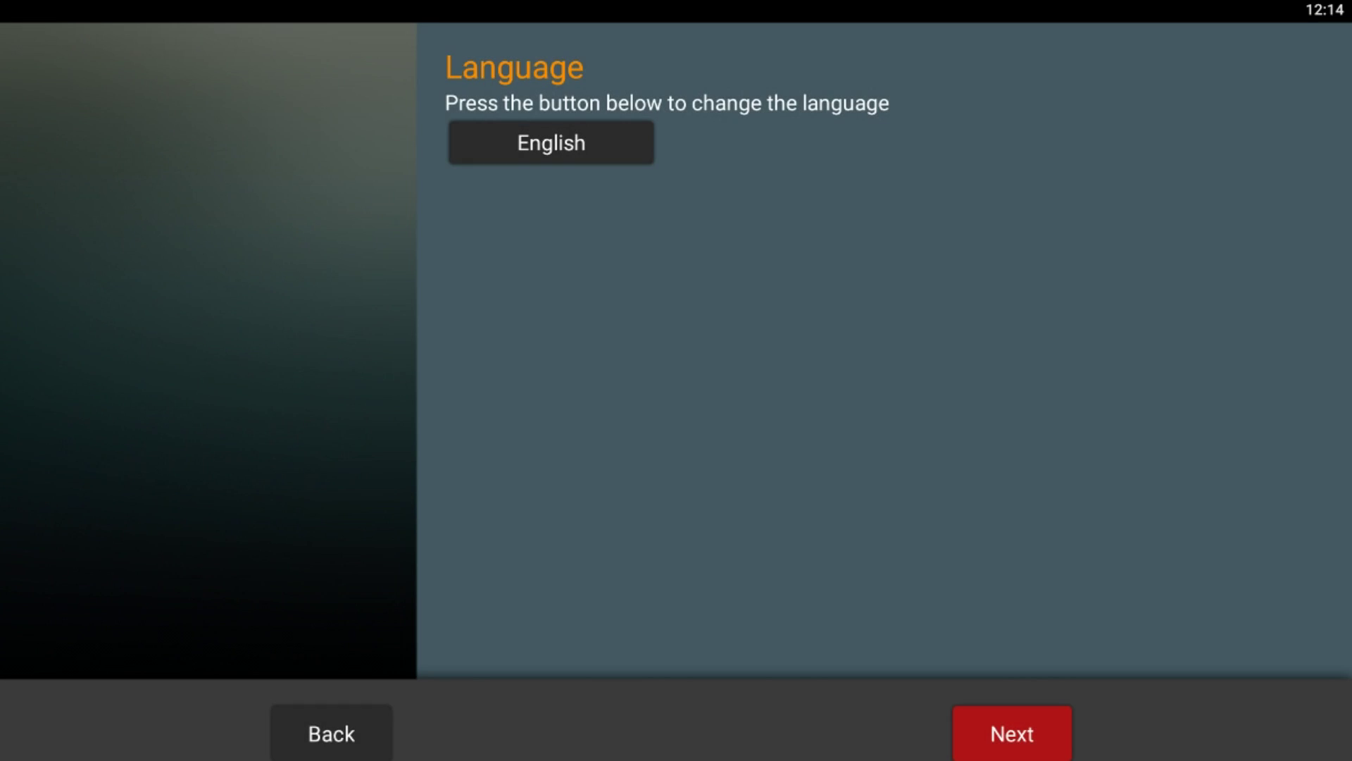
key("Return")
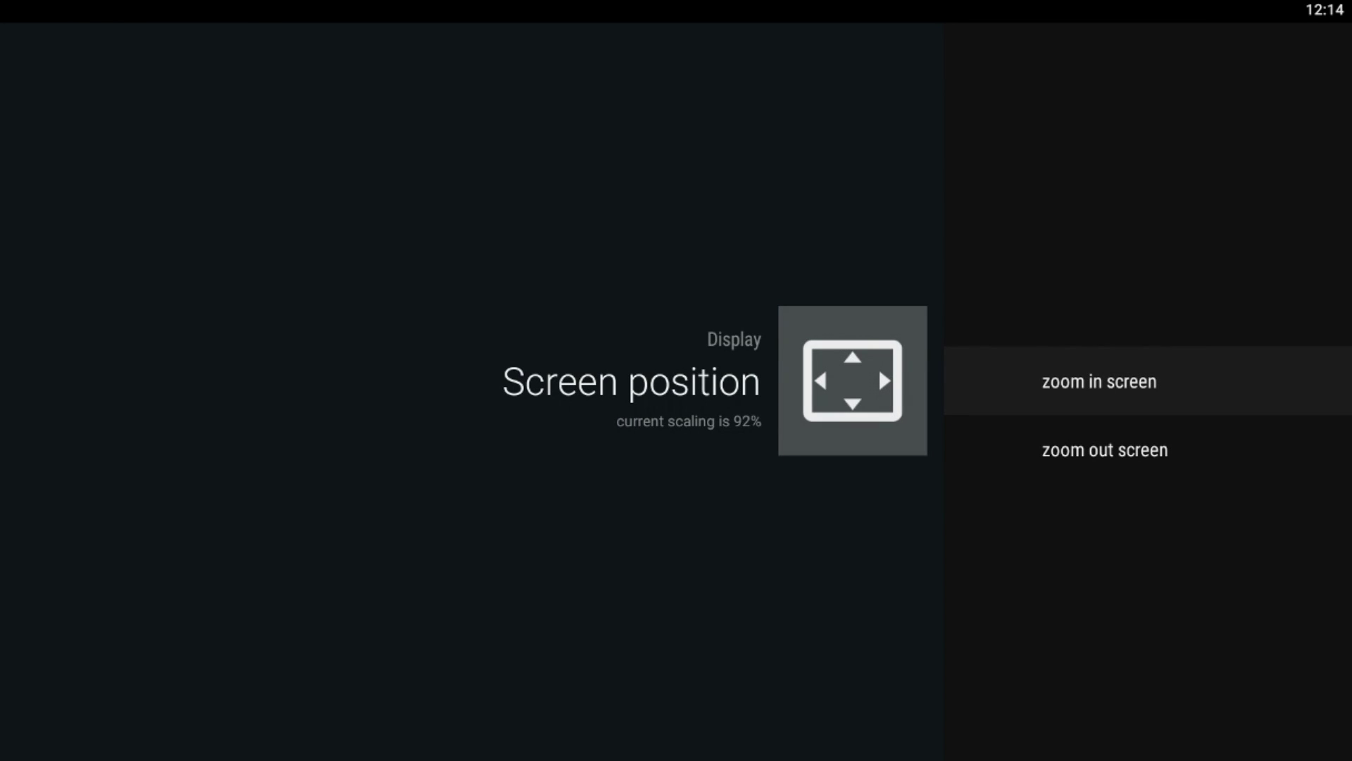
Step: Zoom in the screen position to 97% scaling
key("Return")
key("Return")
key("Return")
key("Return")
key("Return")
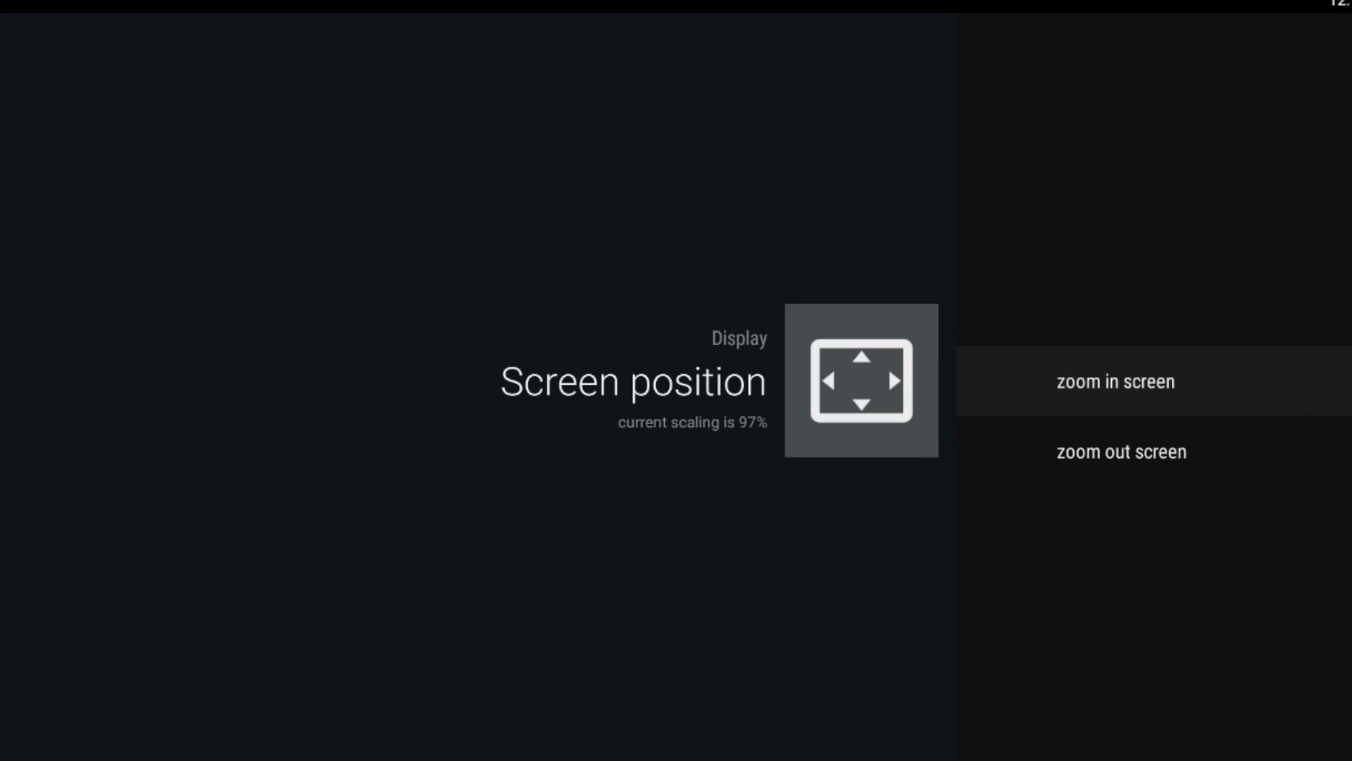
Step: Zoom out the screen position to 92% scaling and return to the setup wizard
key("Down")
key("Return")
key("Return")
key("Return")
key("Return")
key("Return")
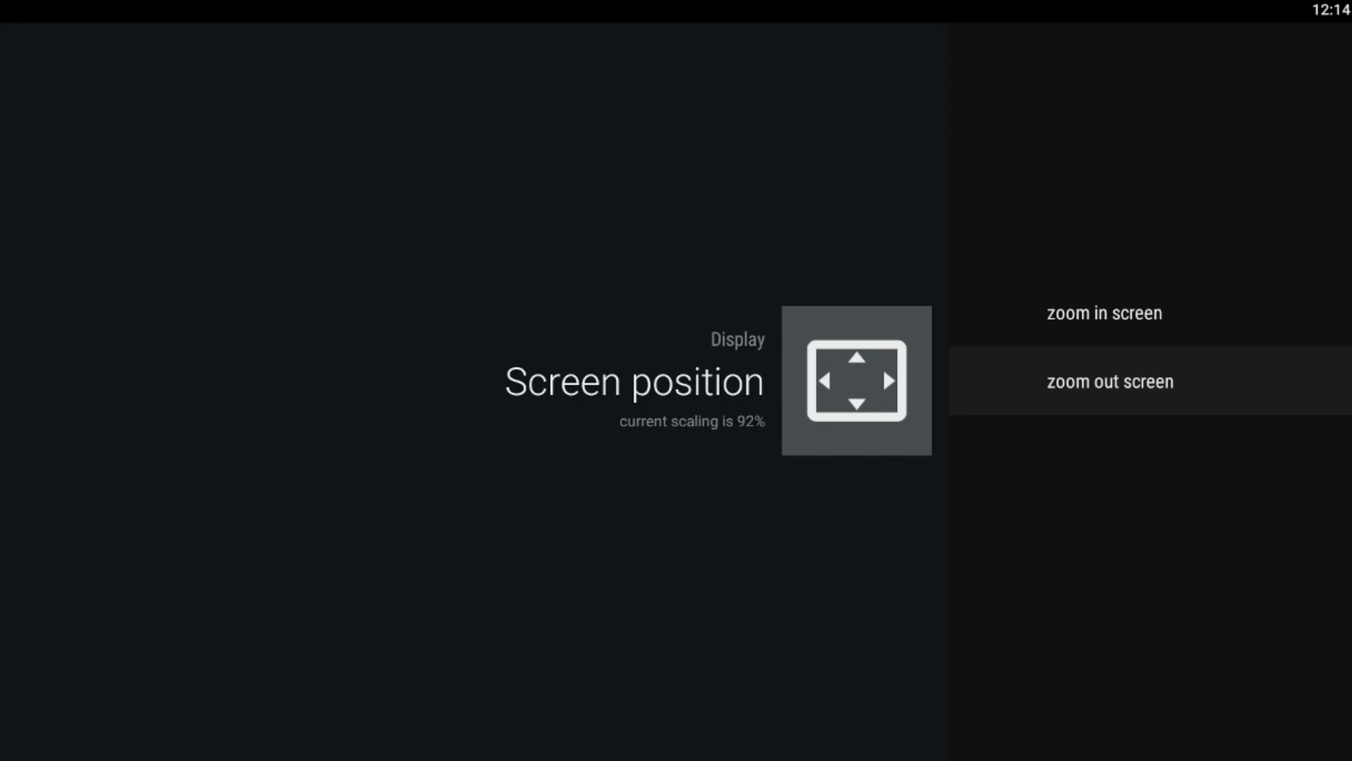
key("Escape")
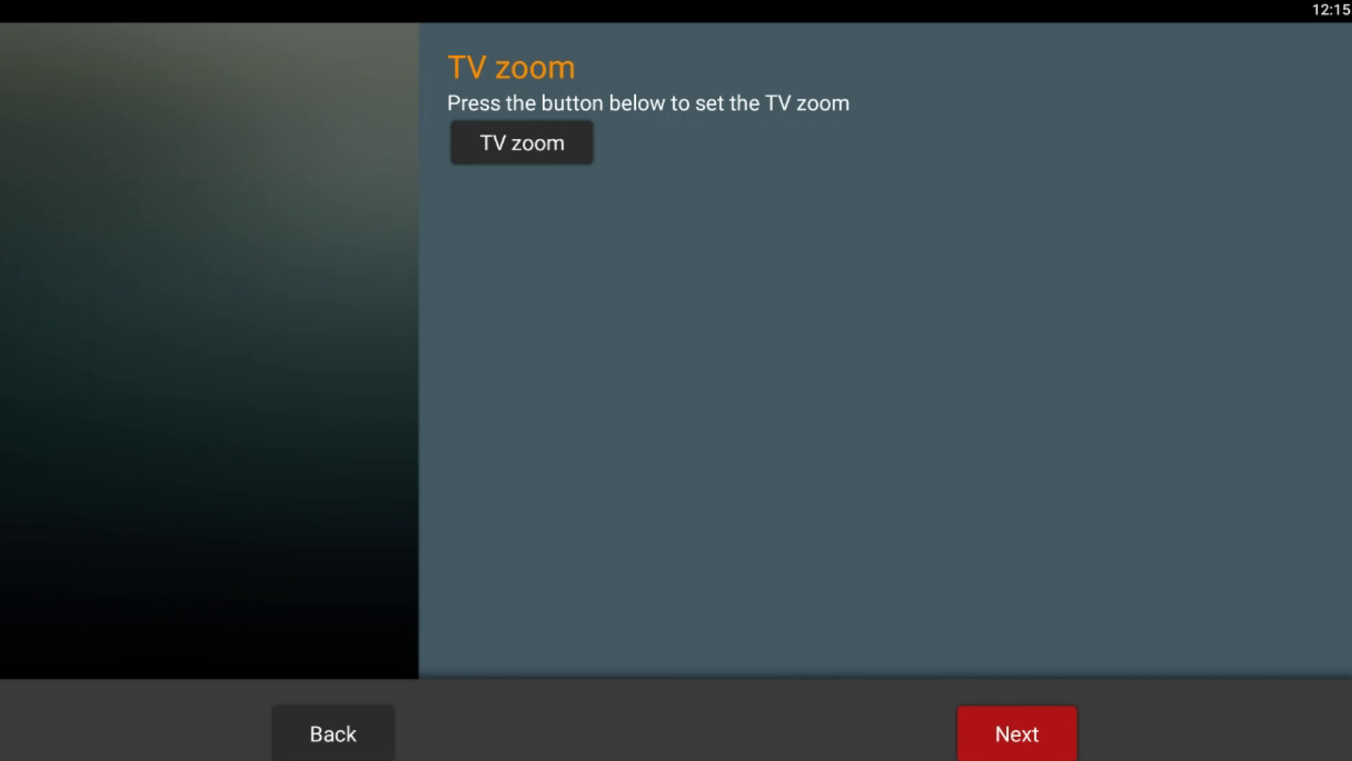
Step: Continue the wizard to the Network page and open the Wi-Fi settings from its network configuration
key("Left")
key("Right")
key("Return")
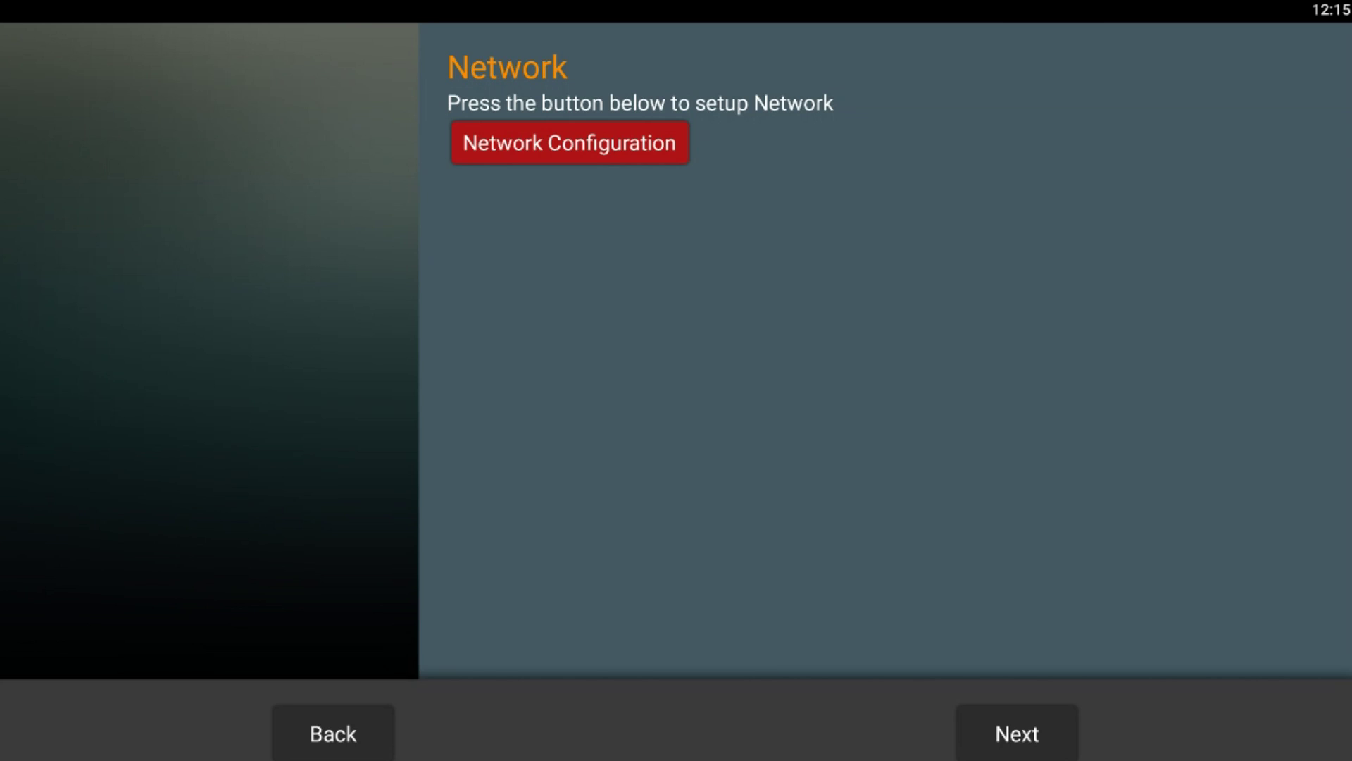
key("Return")
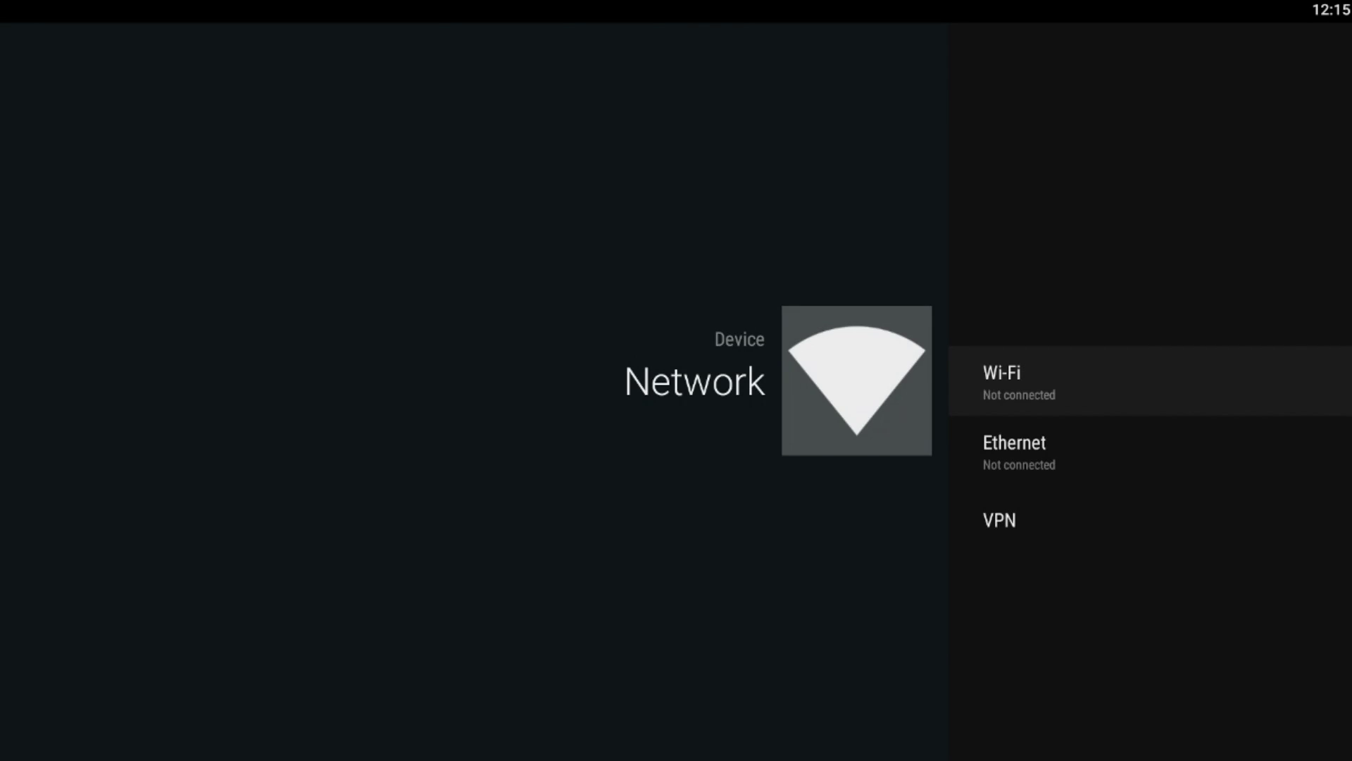
key("Down")
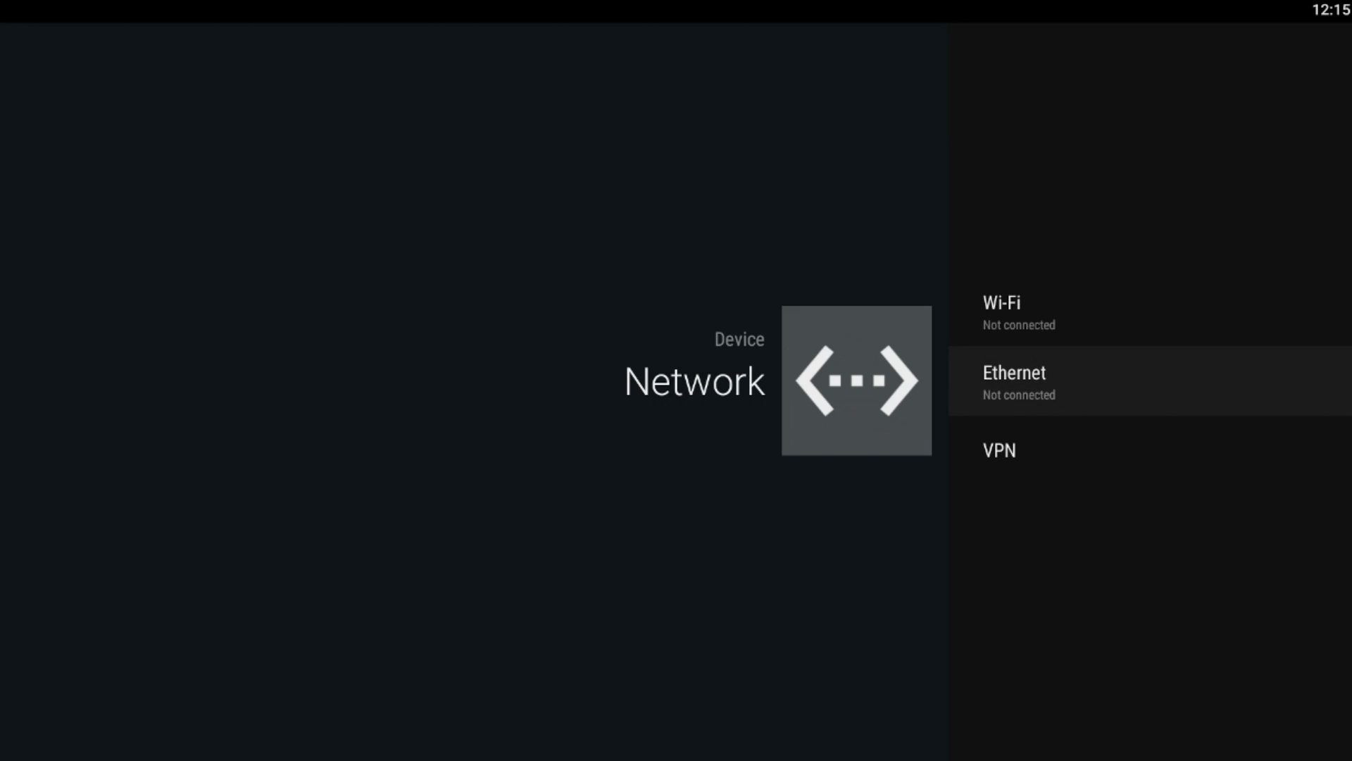
key("Down")
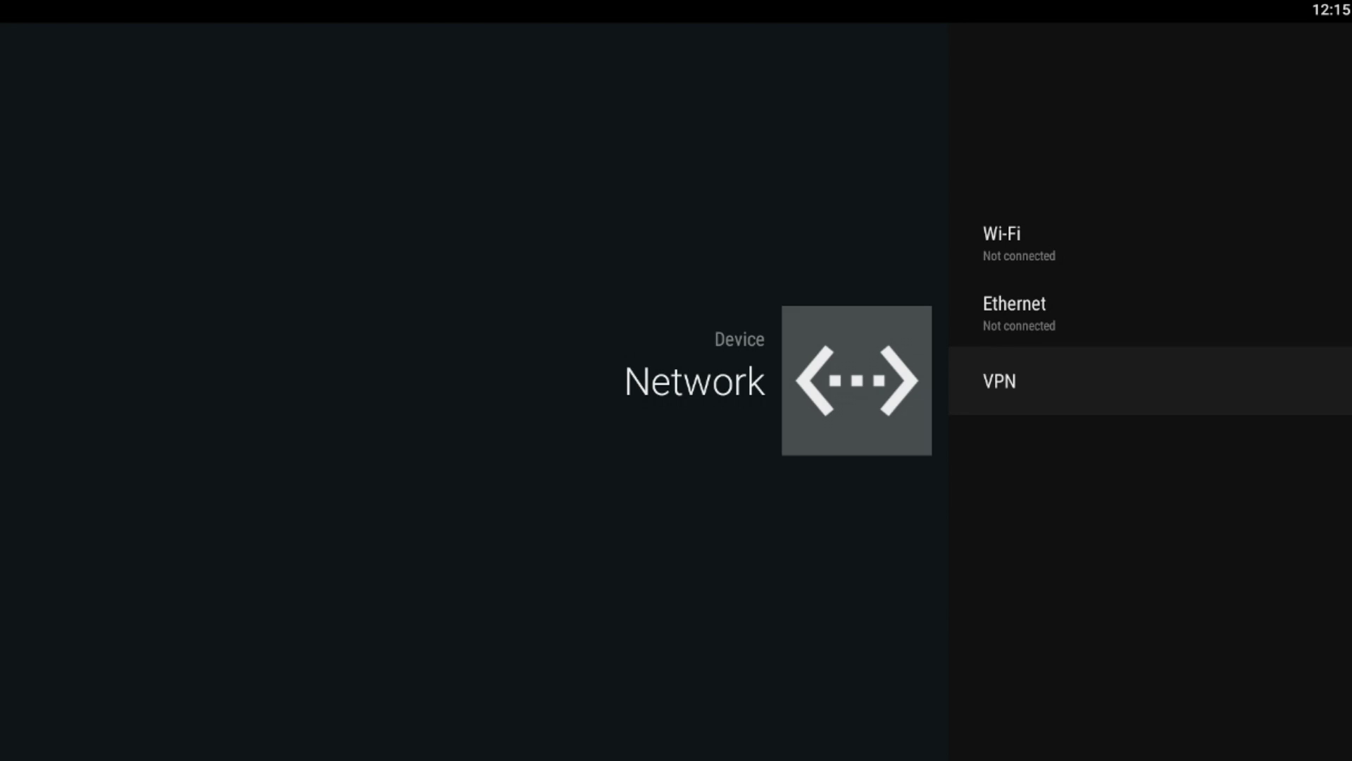
key("Up")
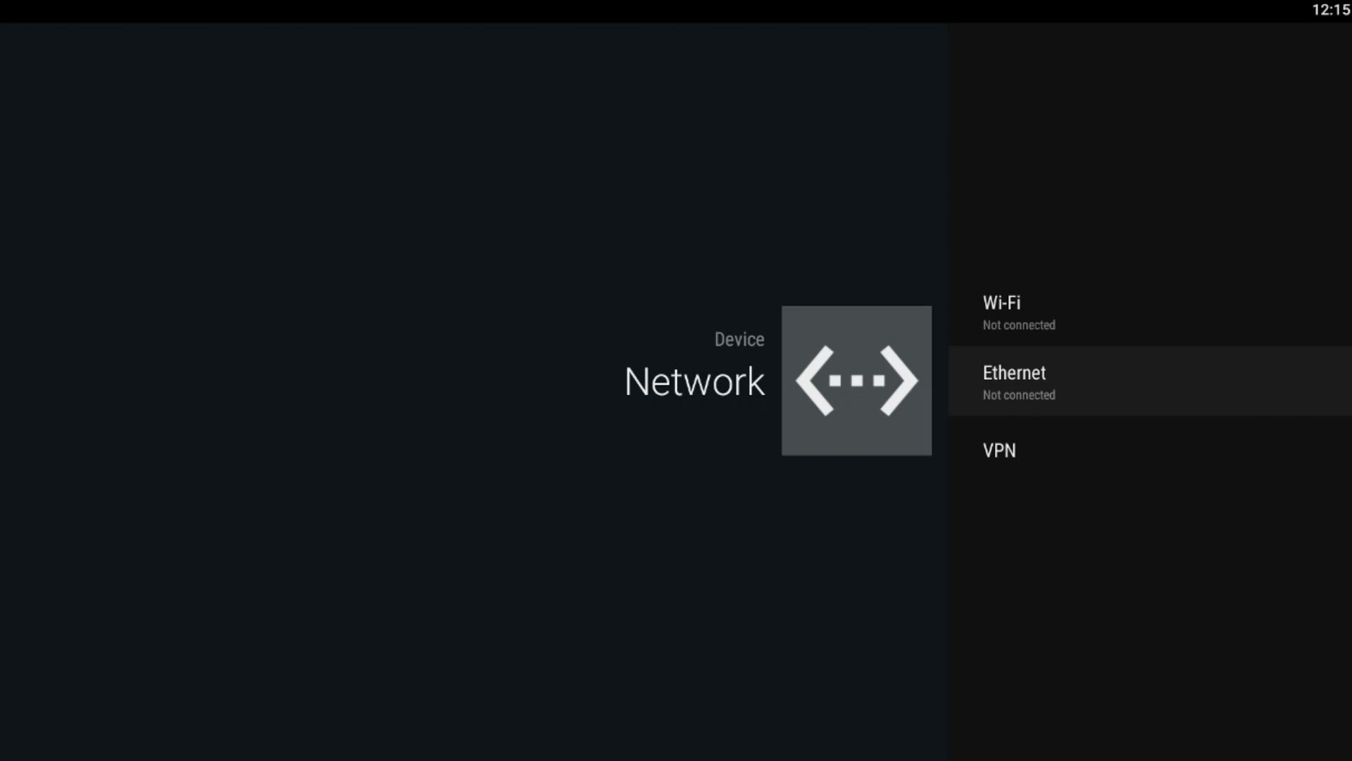
key("Up")
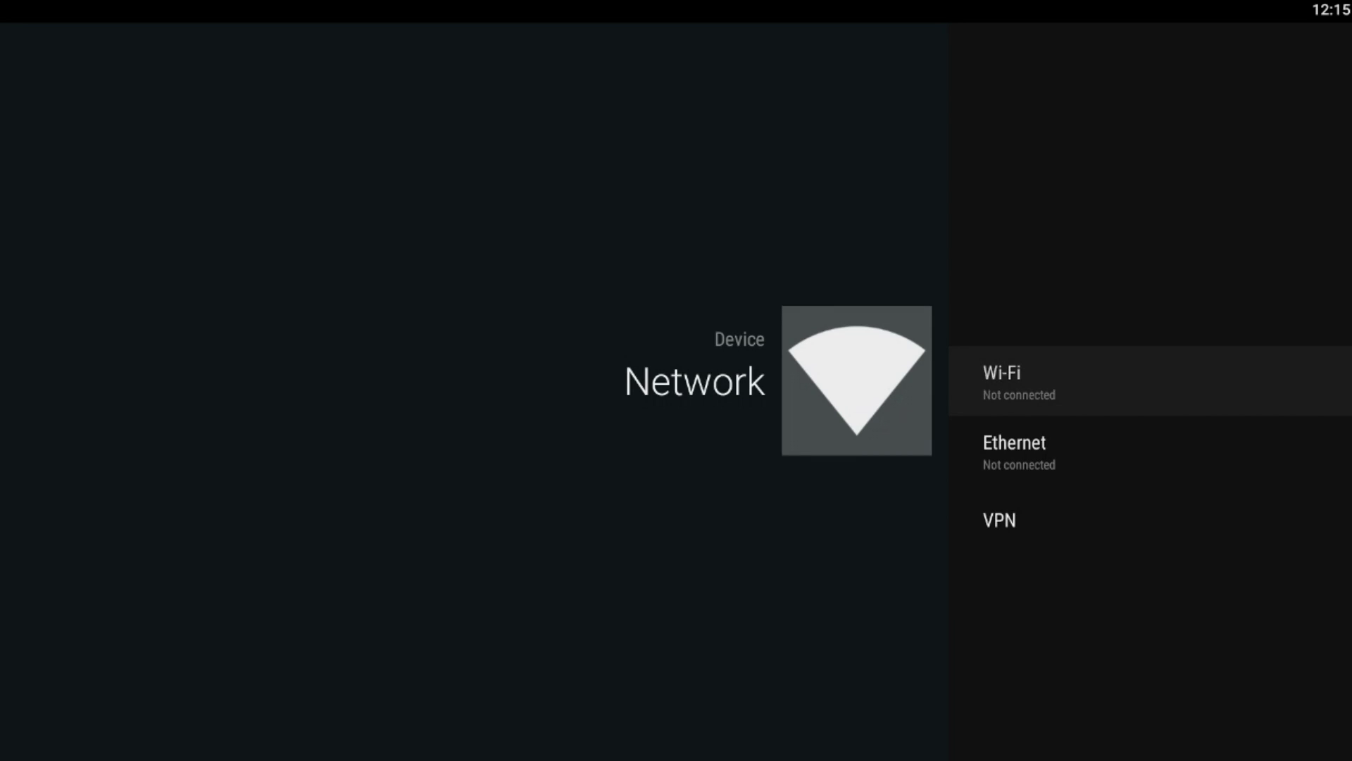
key("Return")
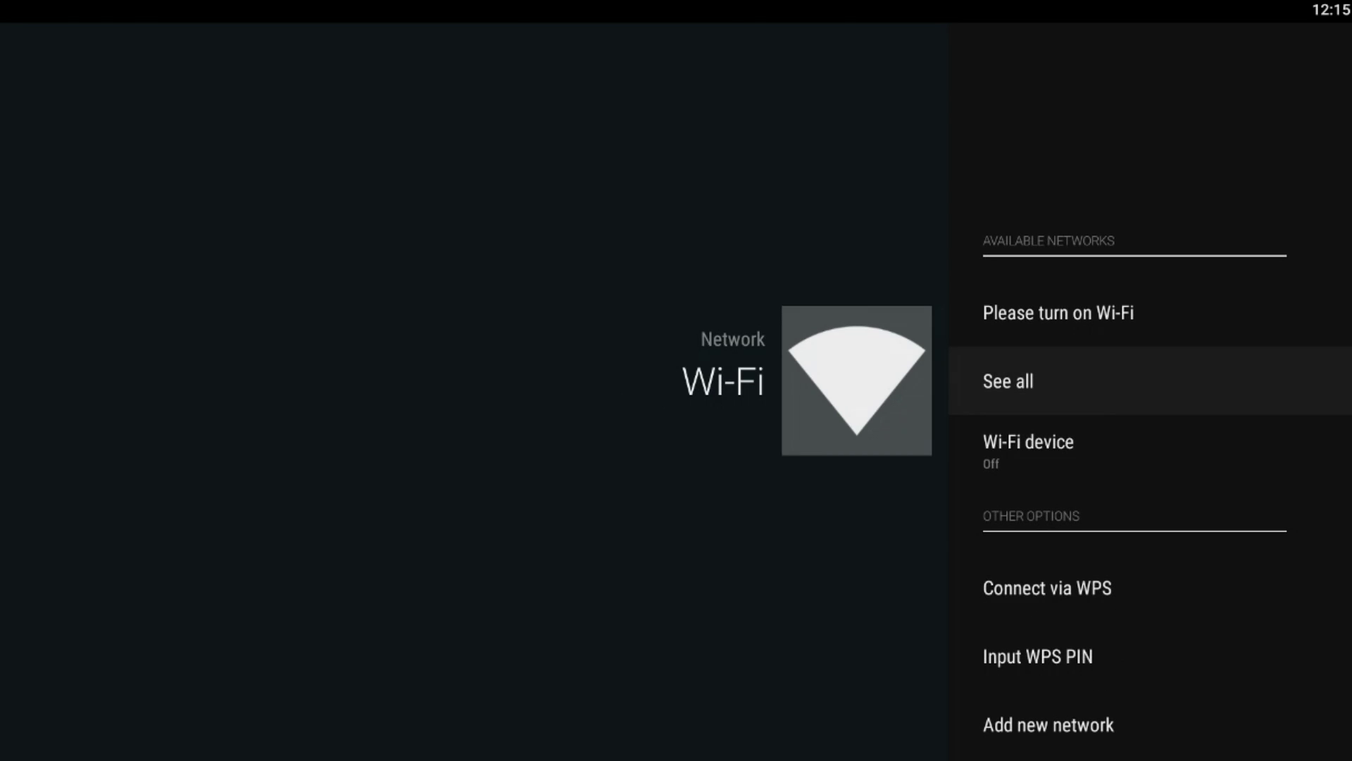
key("Down")
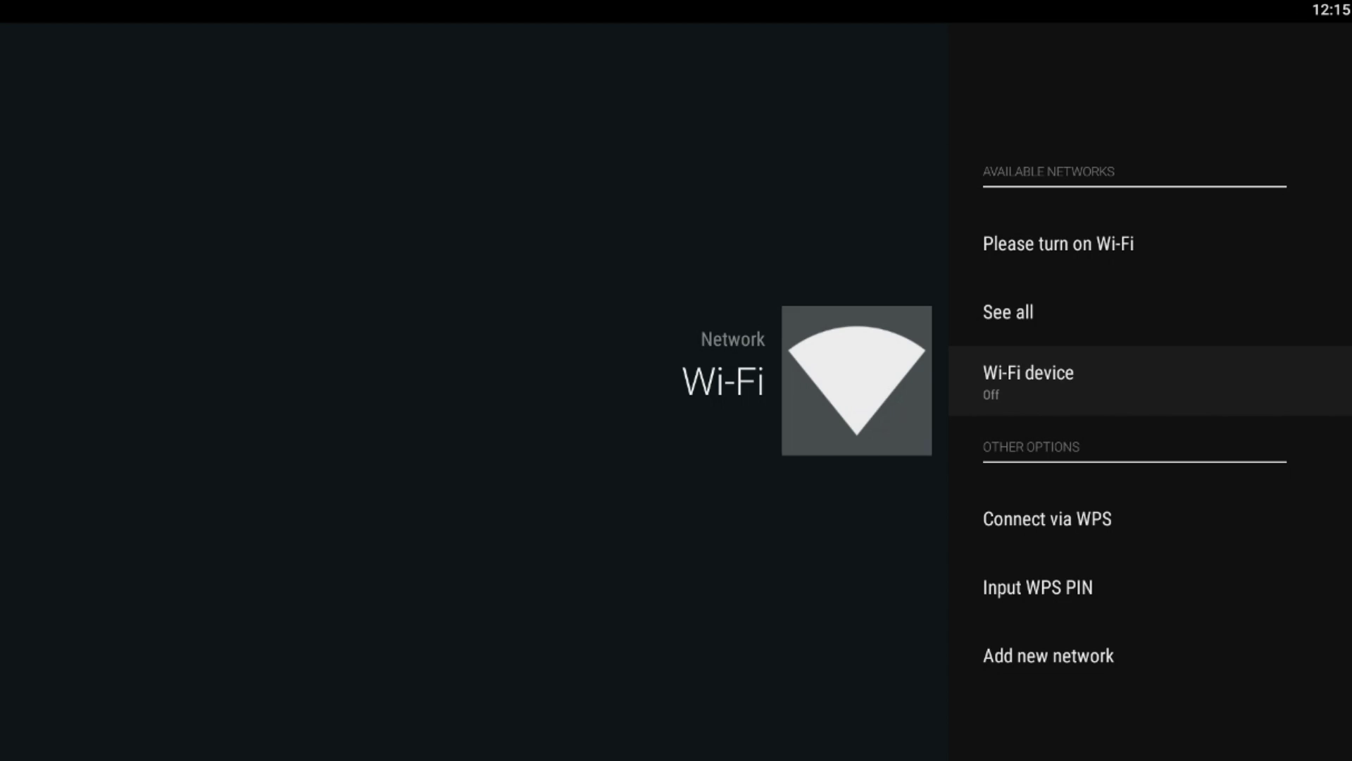
key("Return")
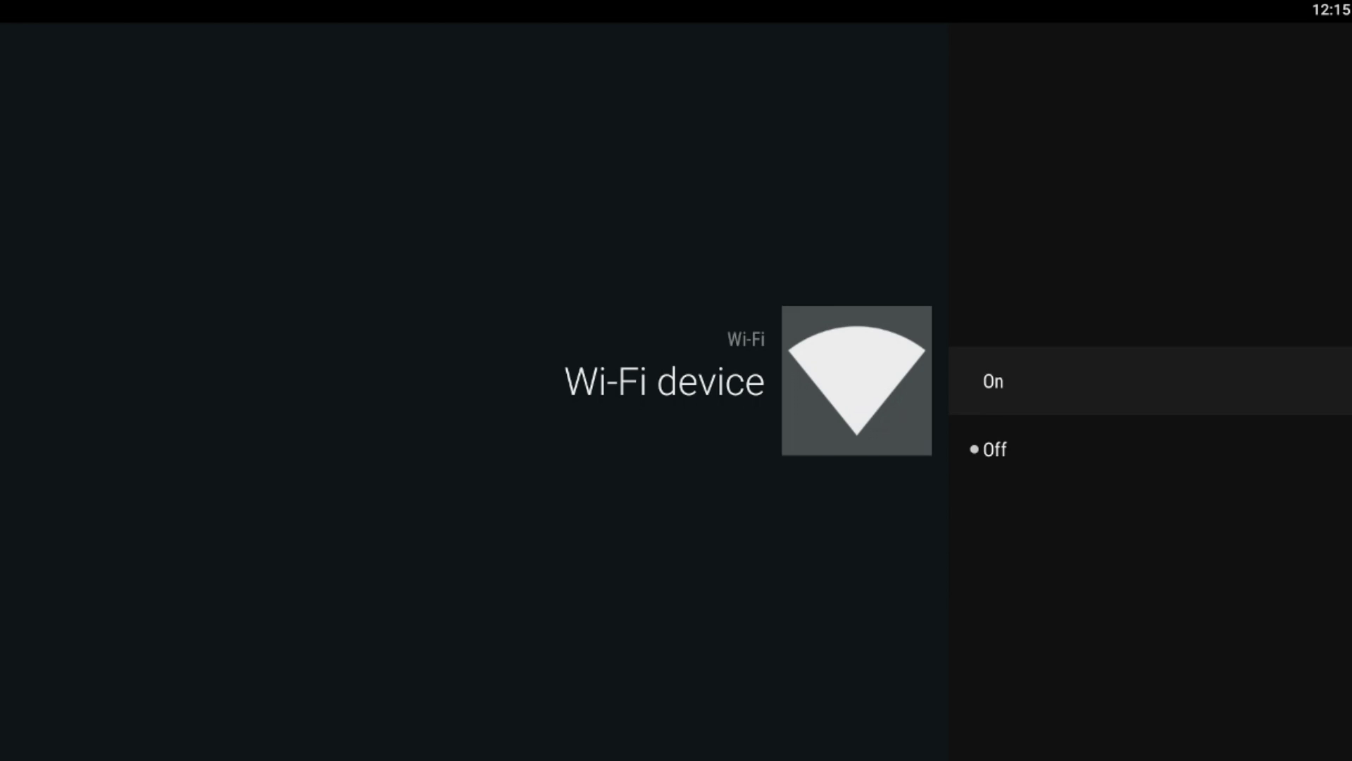
key("Escape")
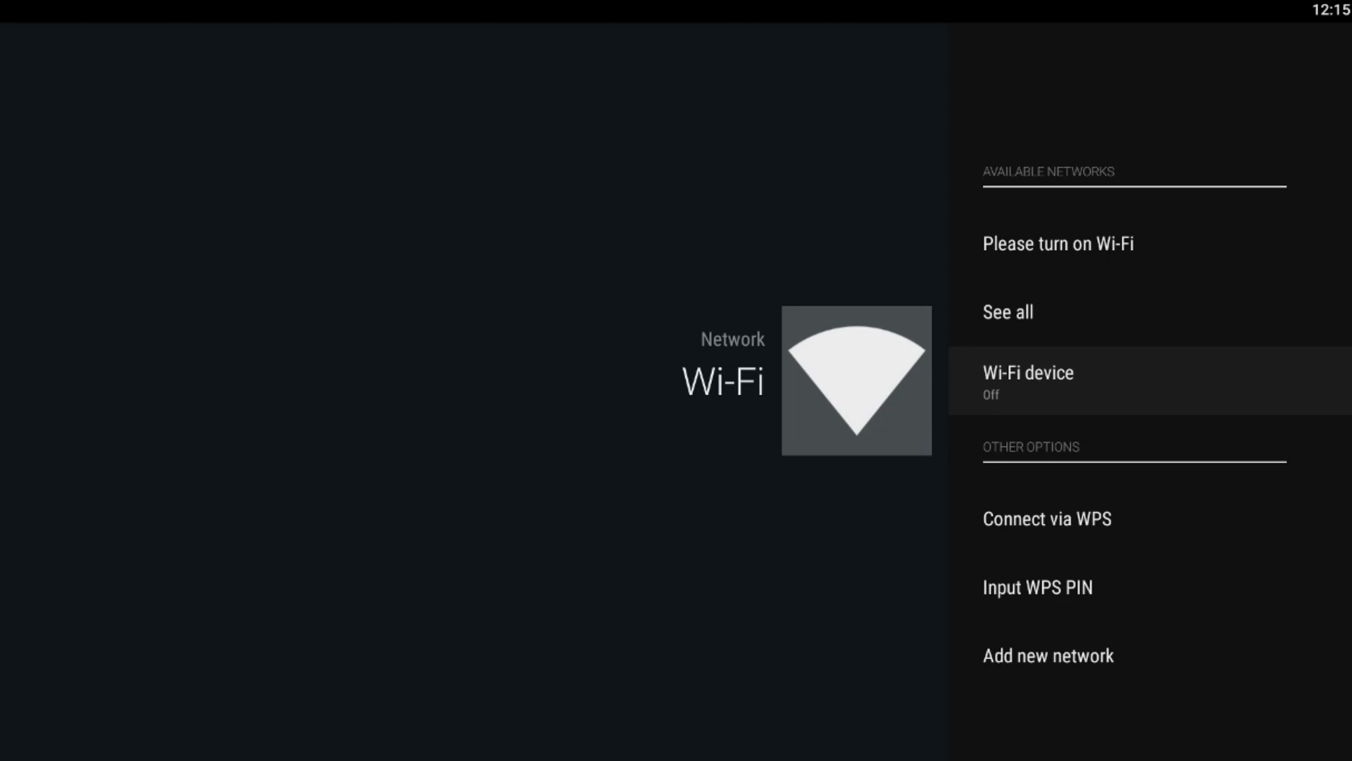
key("Return")
key("Escape")
Step: Turn on Wi-Fi from the available networks section
key("Up")
key("Up")
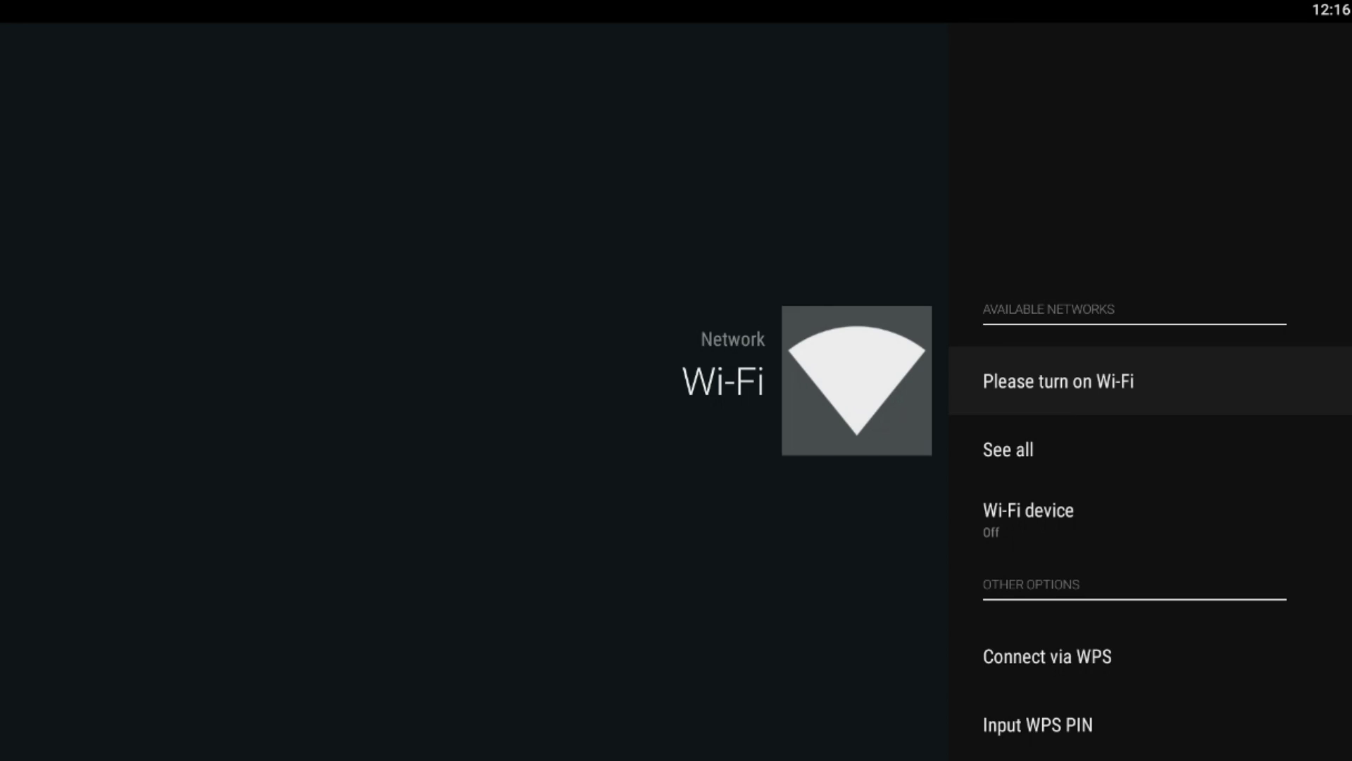
key("Return")
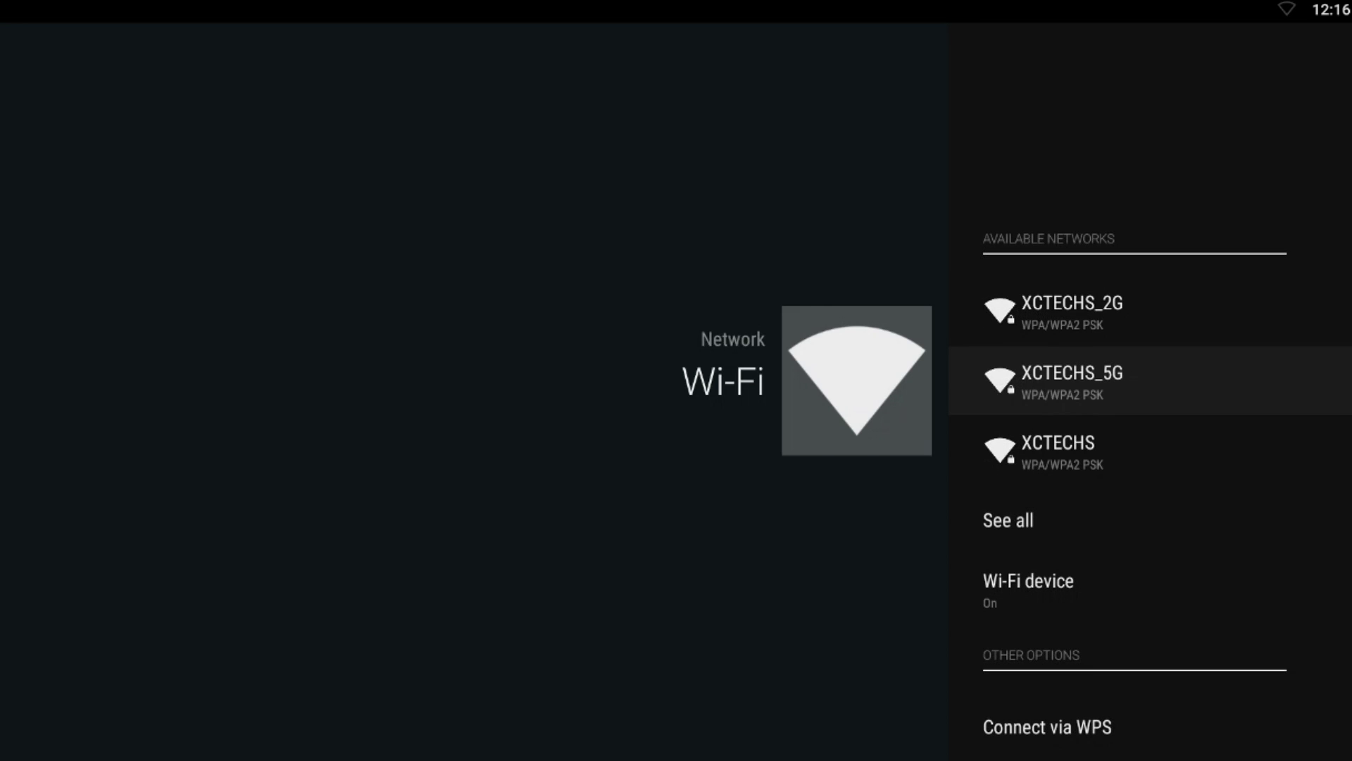
Step: Connect to the XCTECHS_2G Wi-Fi network by entering and submitting its password
key("Up")
key("Return")
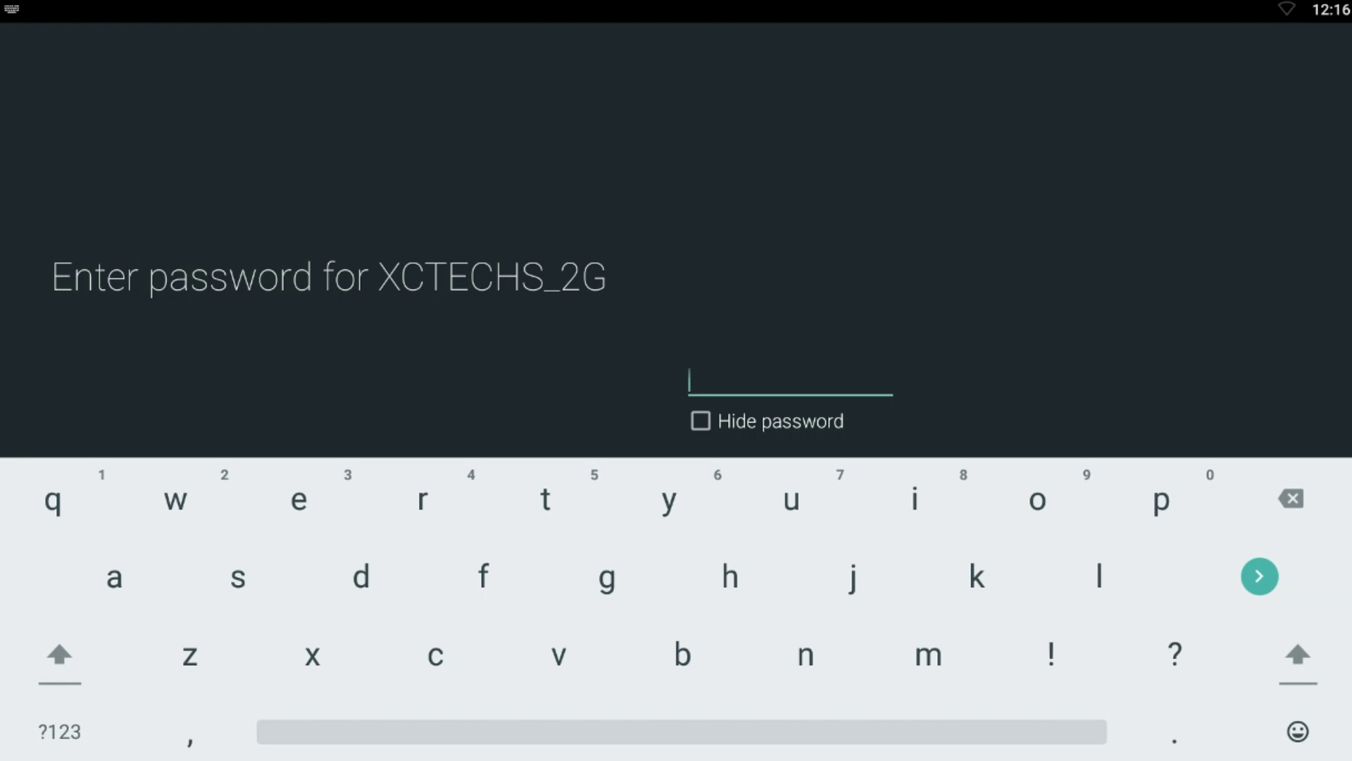
key("Down")
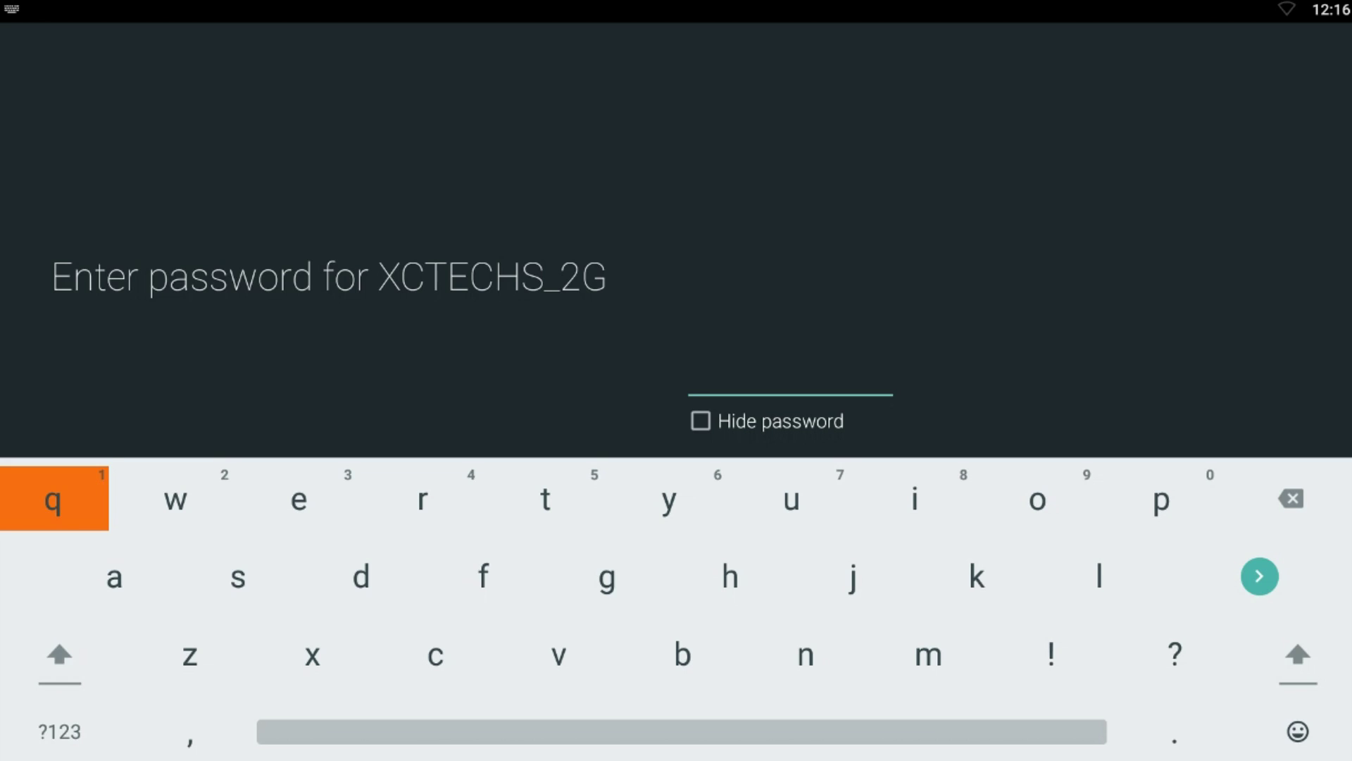
key("Right")
key("Right")
key("Right")
key("Right")
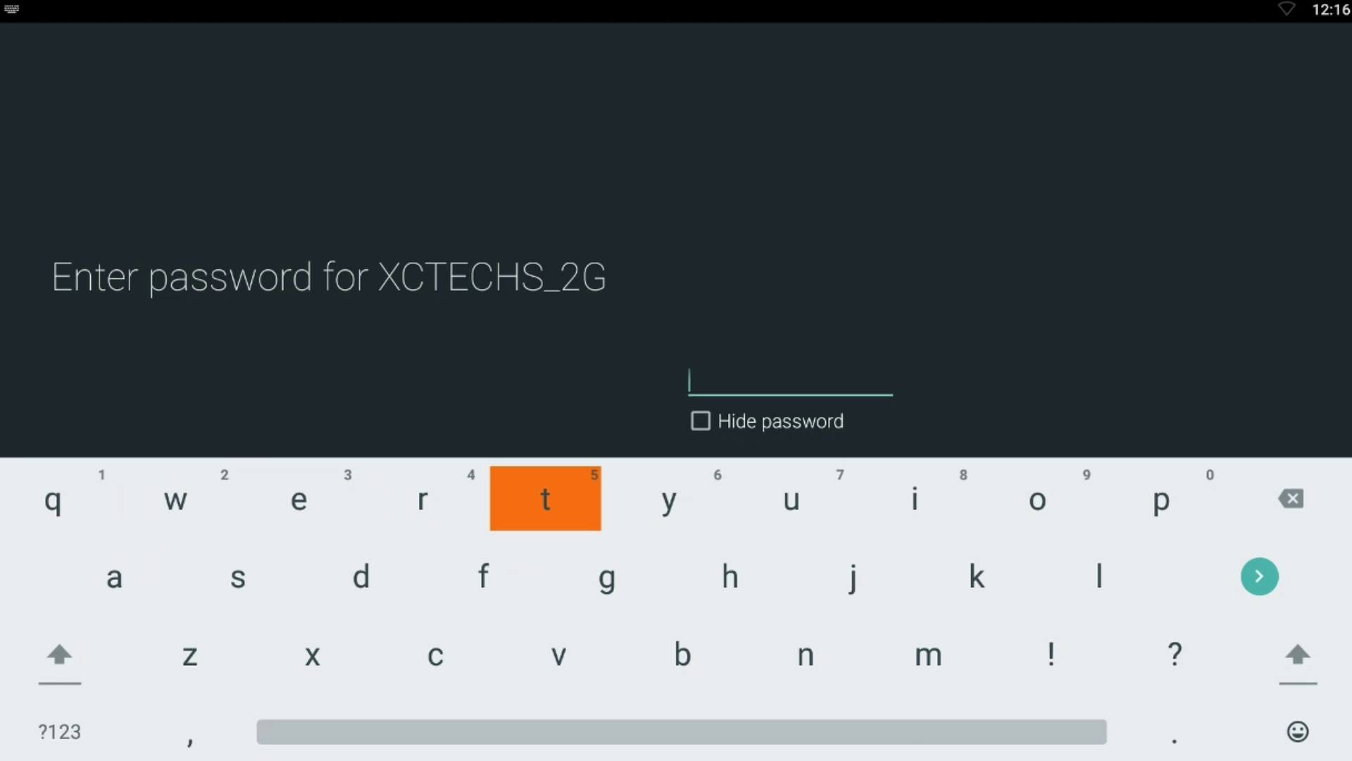
left_click(1260, 576)
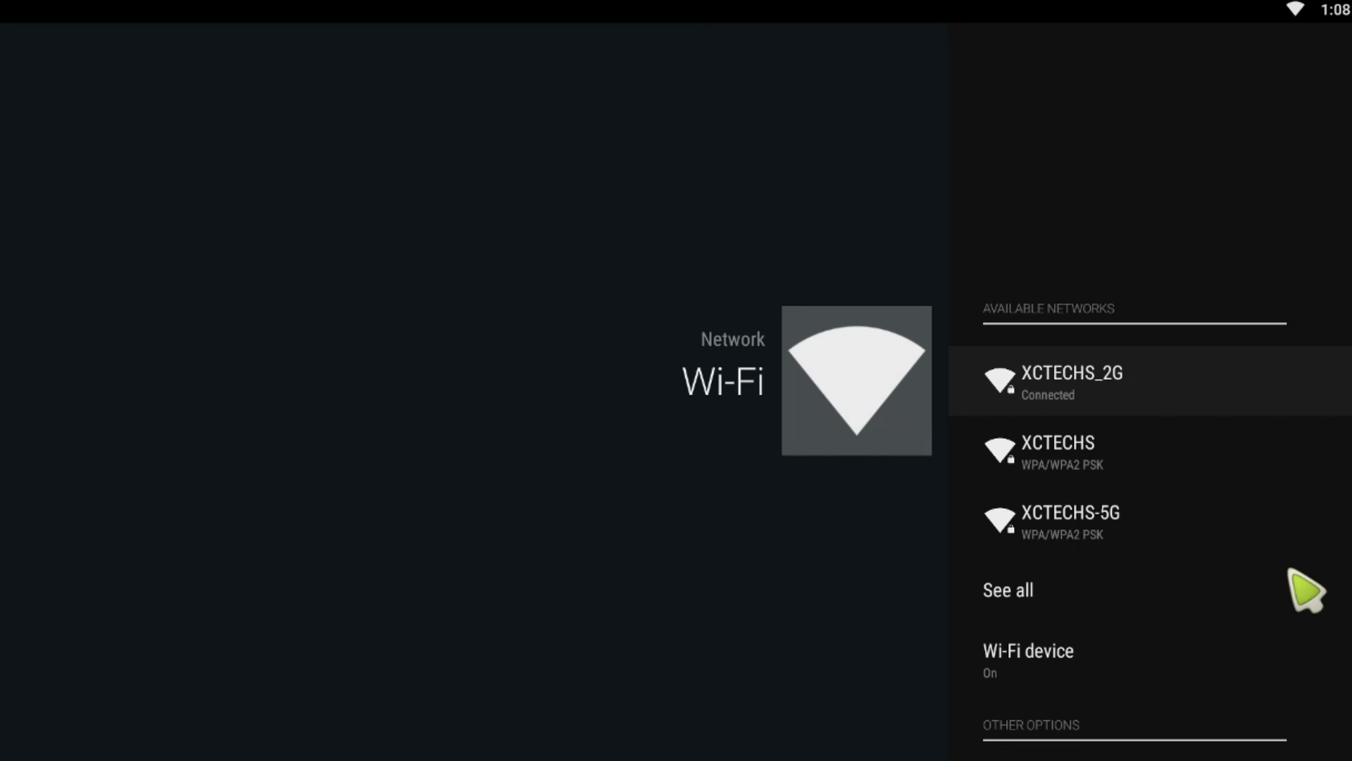
Step: Leave the network settings, continue past the wizard's Network page and finish the media box setup
key("Escape")
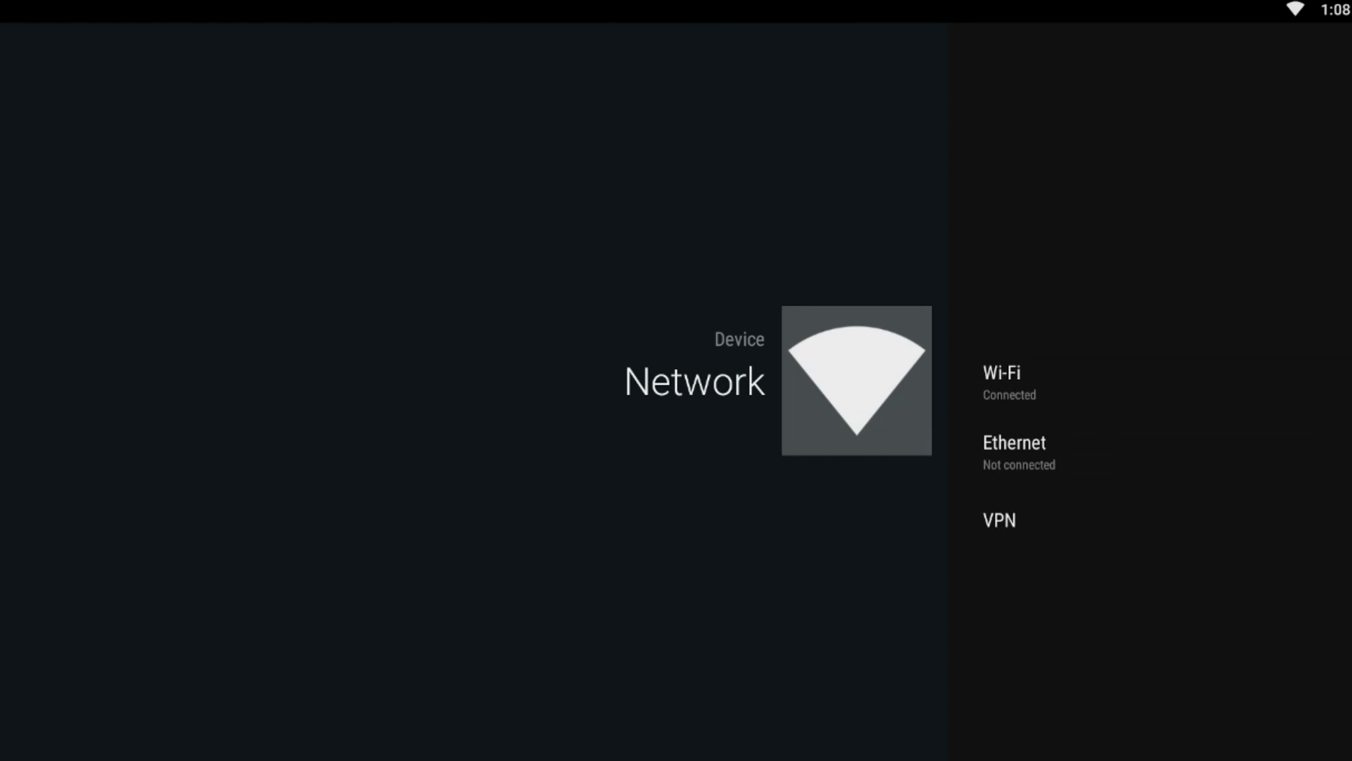
key("Escape")
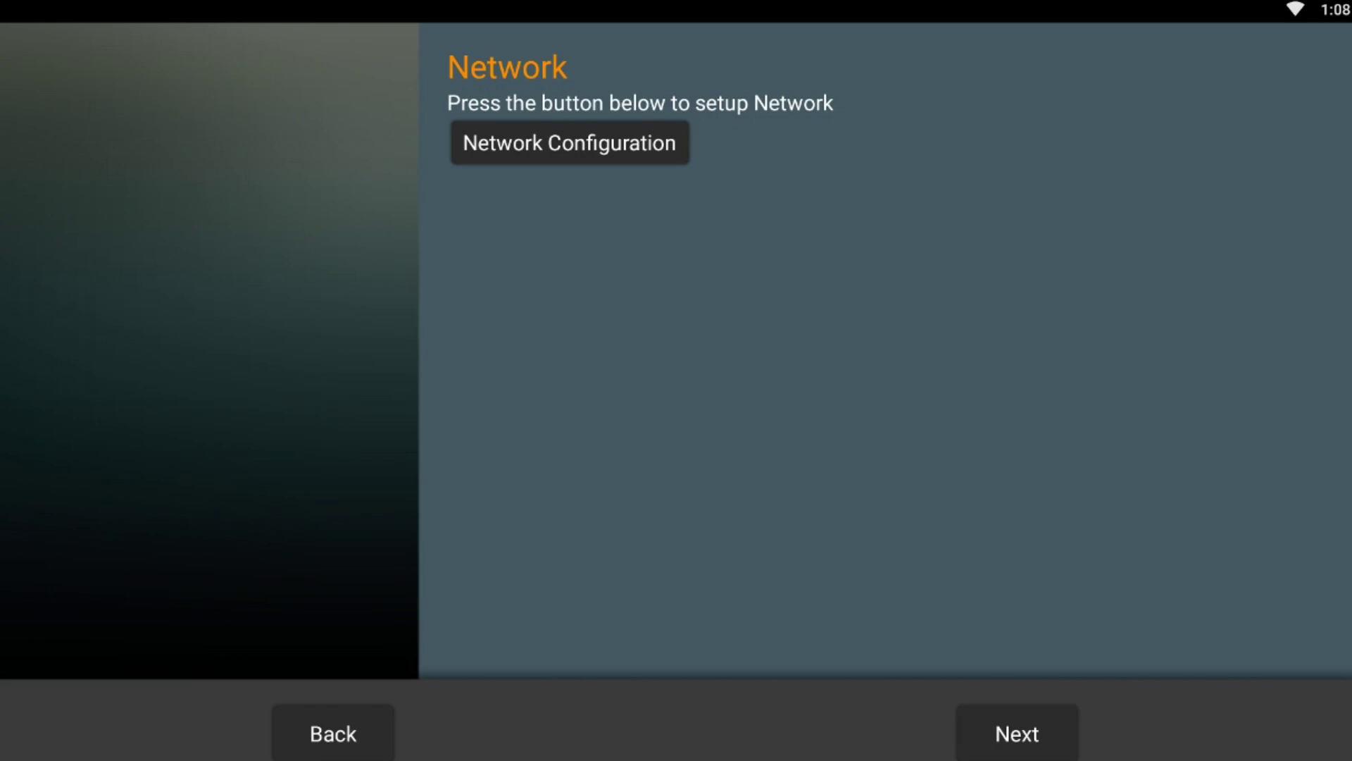
key("Down")
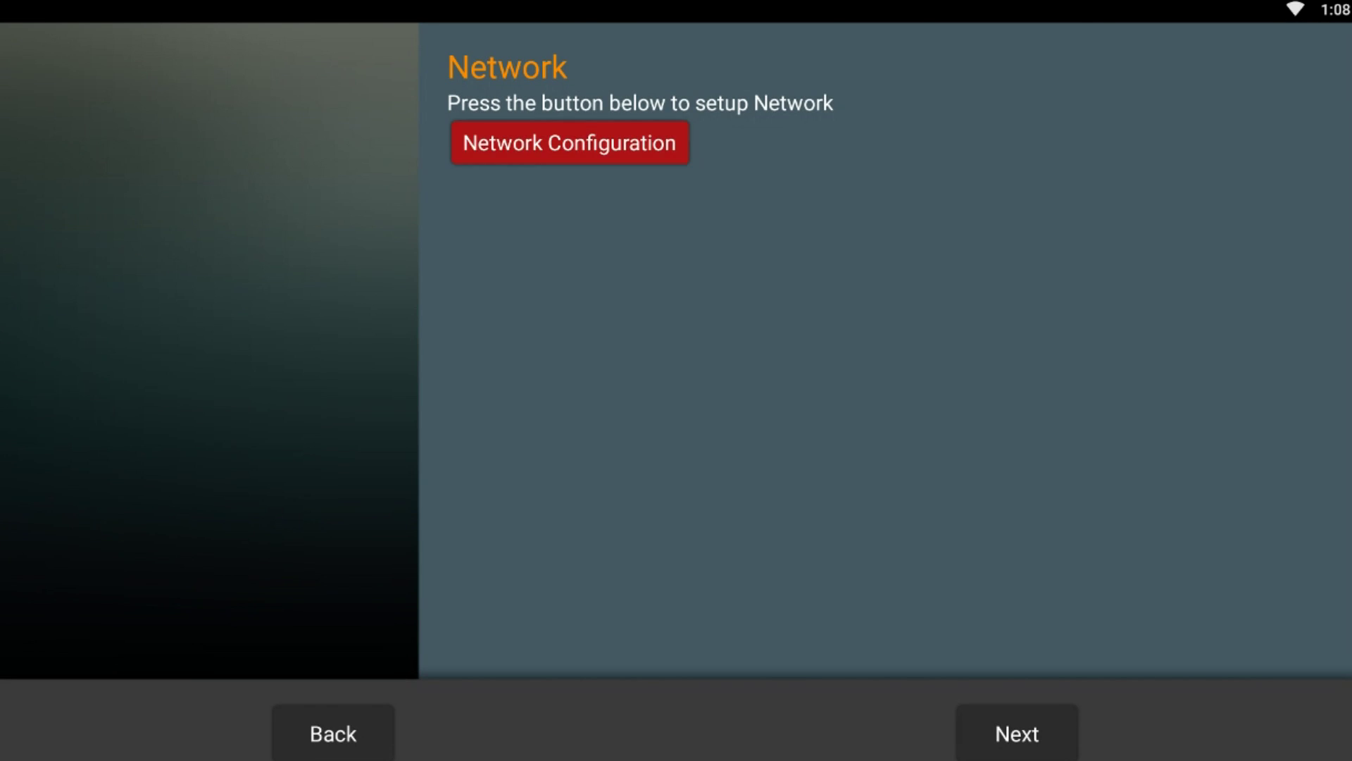
key("Down")
key("Right")
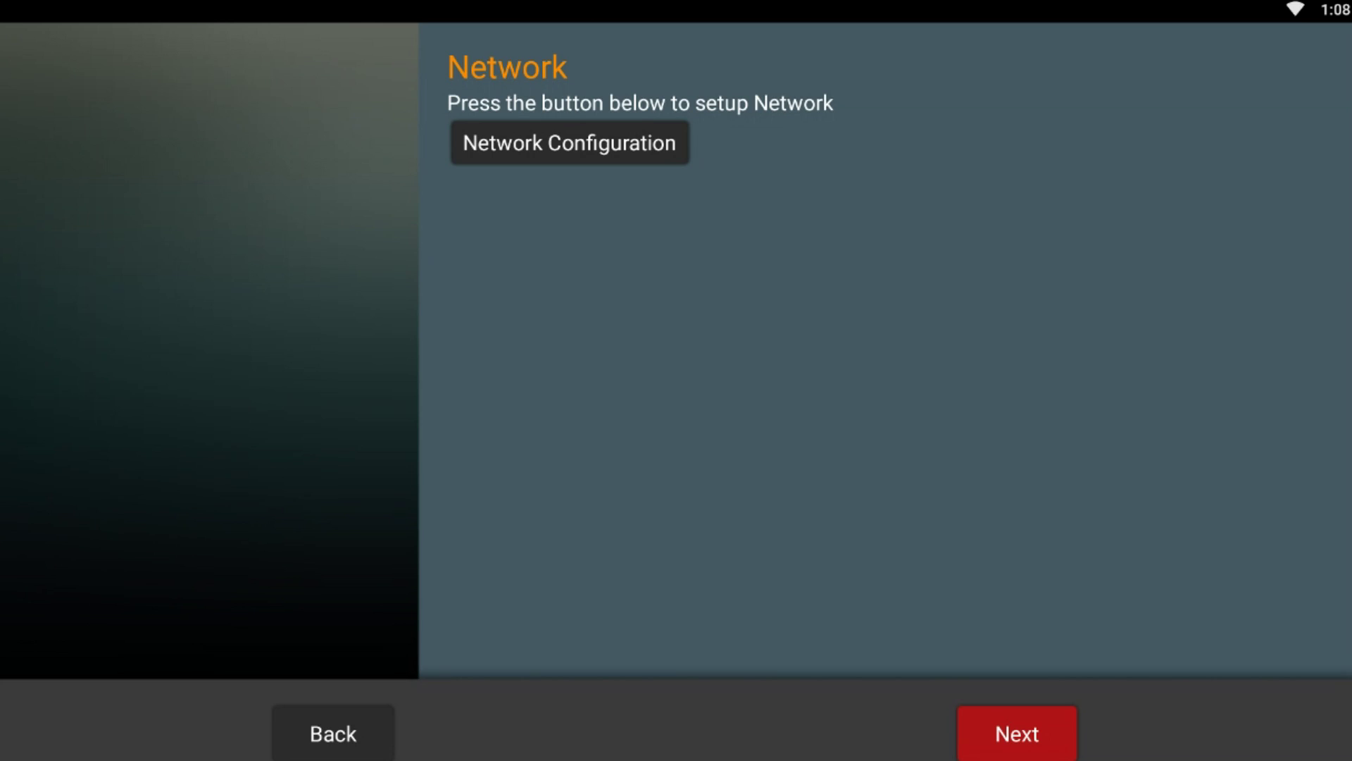
key("Return")
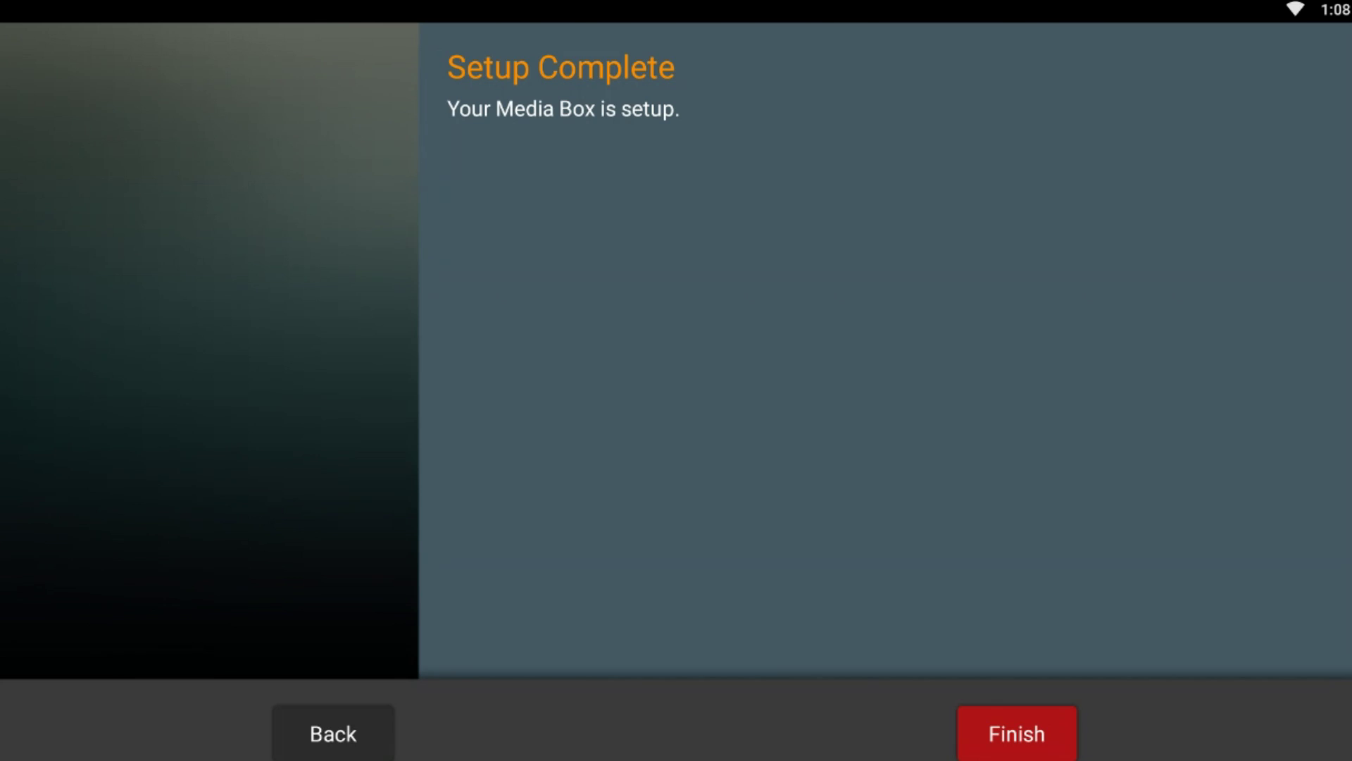
key("Return")
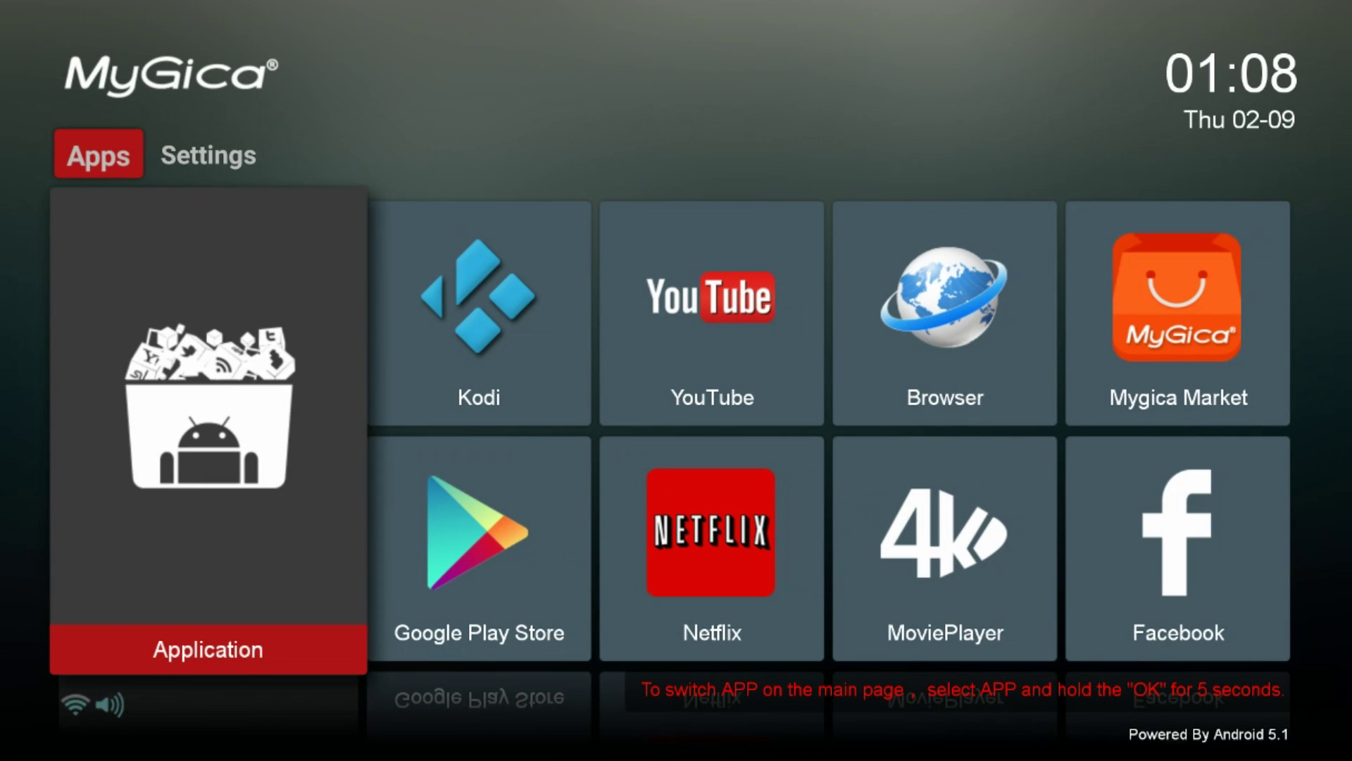